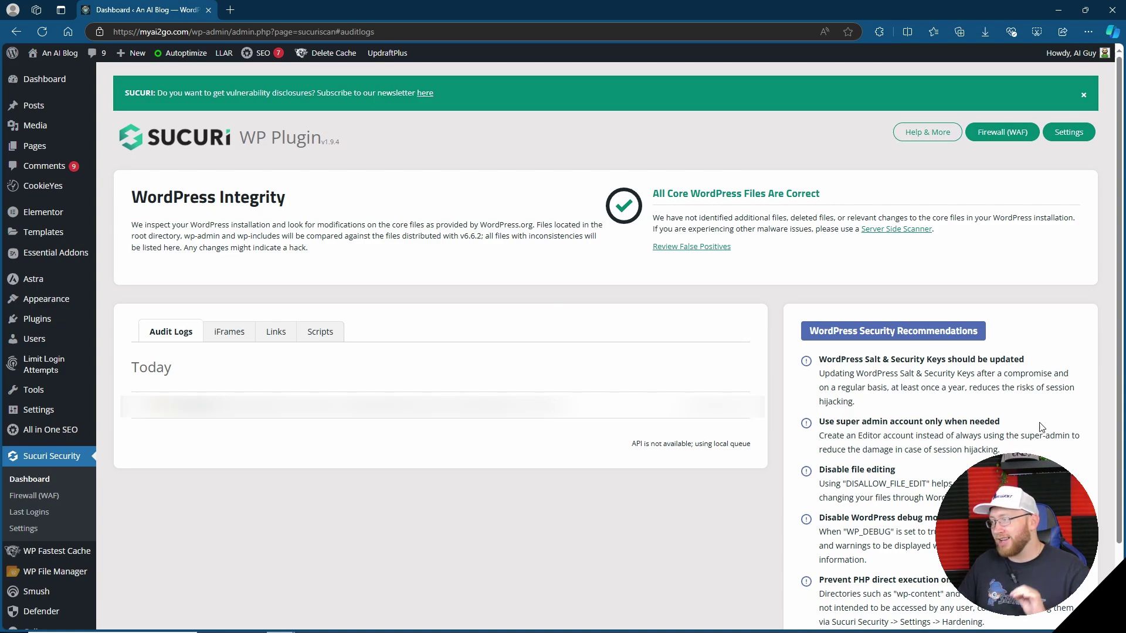
Step: Check the iFrames, Links and Scripts reports, all showing no data available
{"action": "left_click", "coordinate": [234, 333]}
{"action": "left_click", "coordinate": [286, 332]}
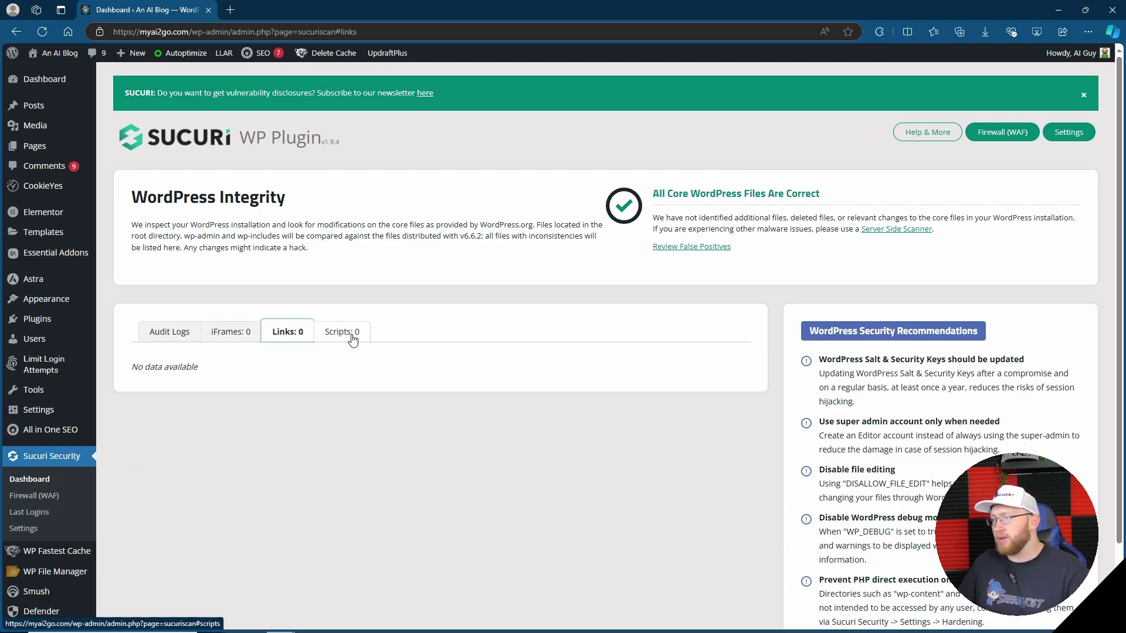
{"action": "left_click", "coordinate": [347, 333]}
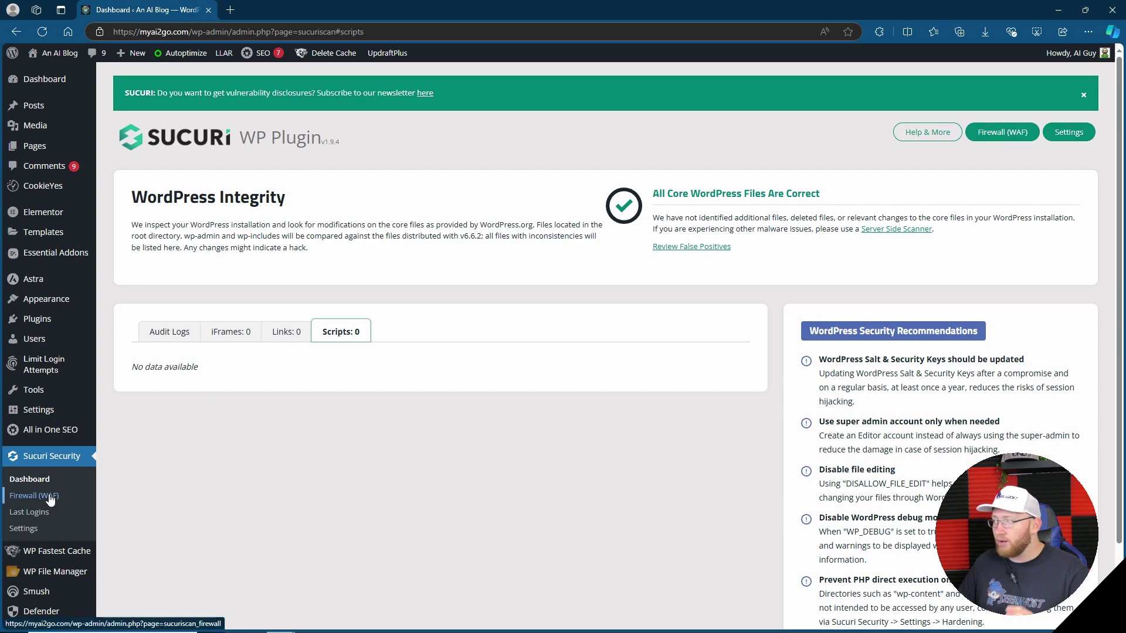
Step: Open the Firewall (WAF) settings and follow the API key link to Sucuri's site
{"action": "left_click", "coordinate": [1003, 134]}
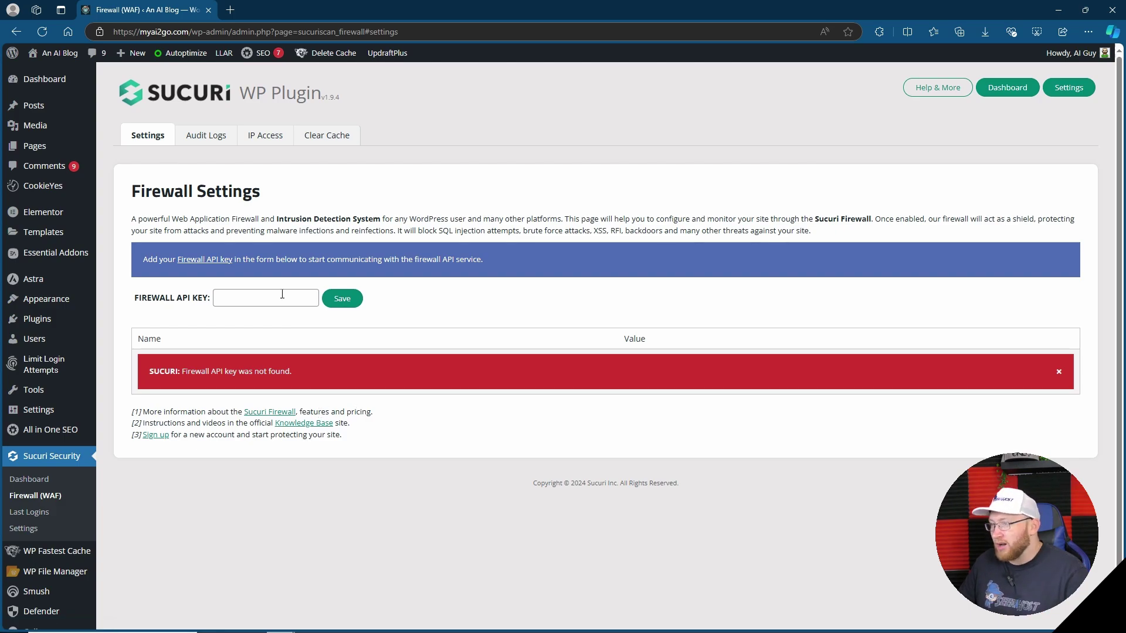
{"action": "left_click", "coordinate": [204, 259]}
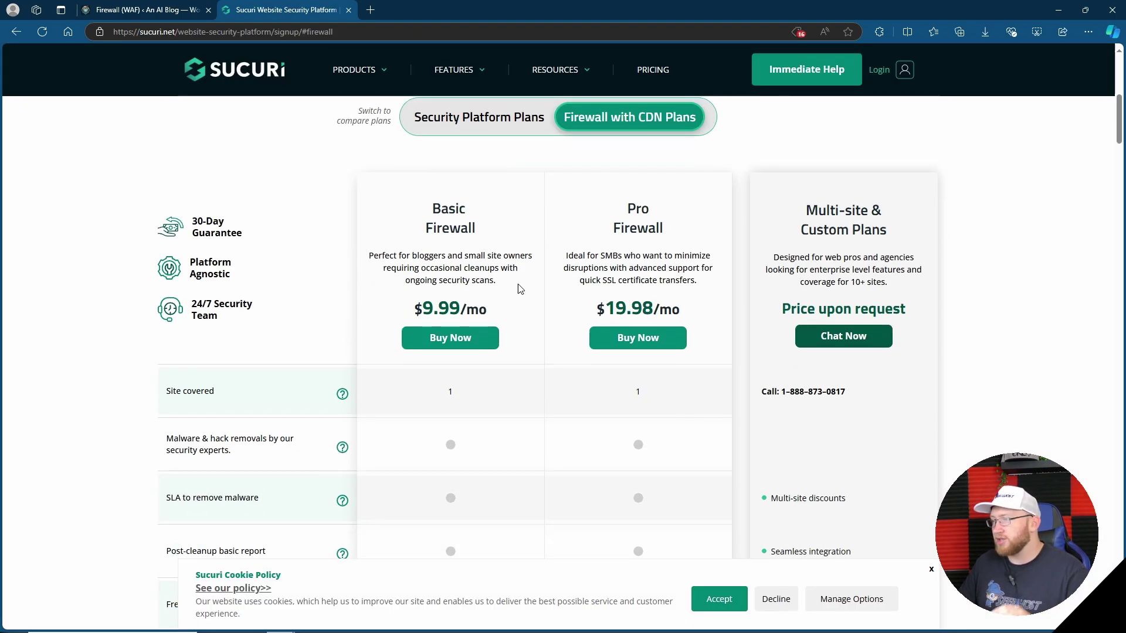
Step: Scroll through the Firewall with CDN plans: Basic $9.99/mo, Pro $19.98/mo, Multi-site on request
{"action": "scroll", "coordinate": [499, 325], "scroll_direction": "down", "scroll_amount": 1}
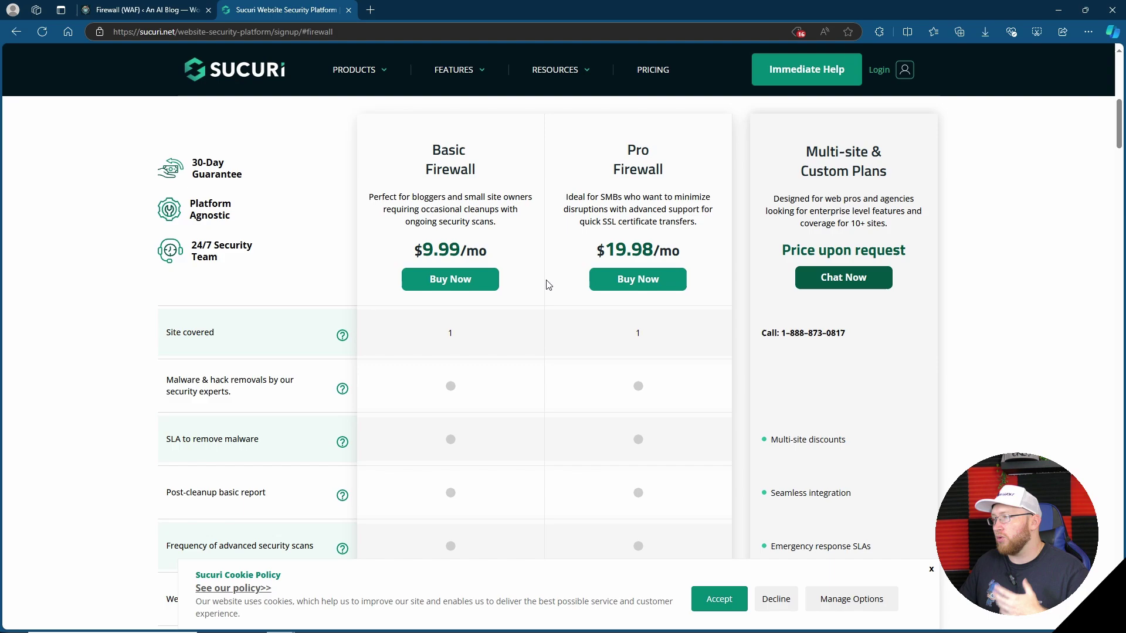
{"action": "scroll", "coordinate": [462, 287], "scroll_direction": "up", "scroll_amount": 1}
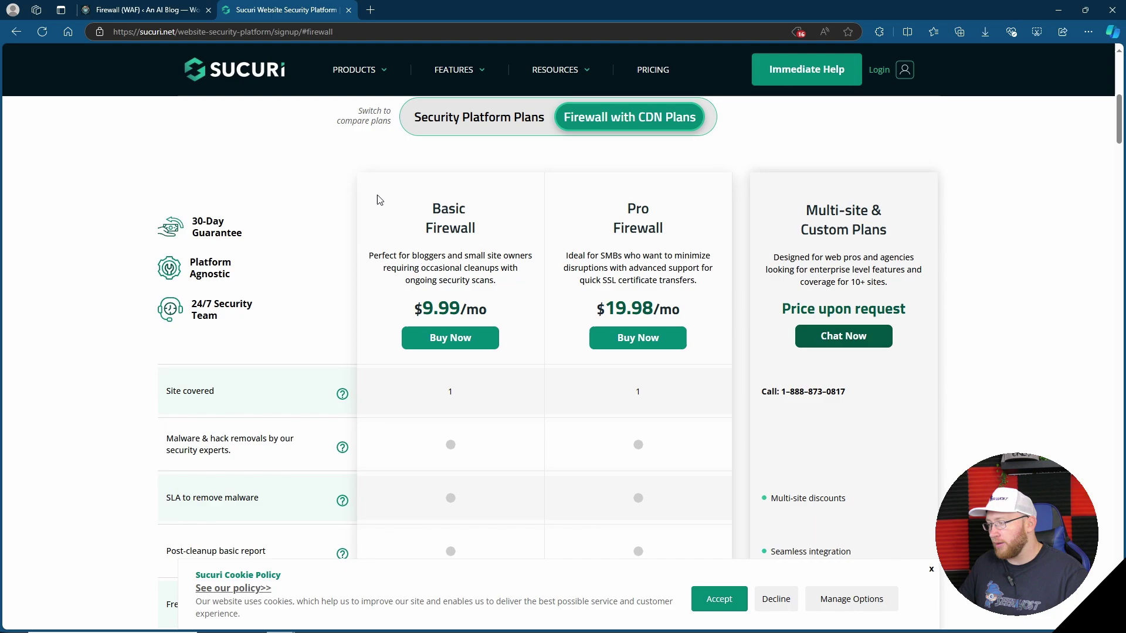
Step: Close the Sucuri pricing tab, view firewall Audit Logs, then the empty IP Access blocklist
{"action": "left_click", "coordinate": [348, 10]}
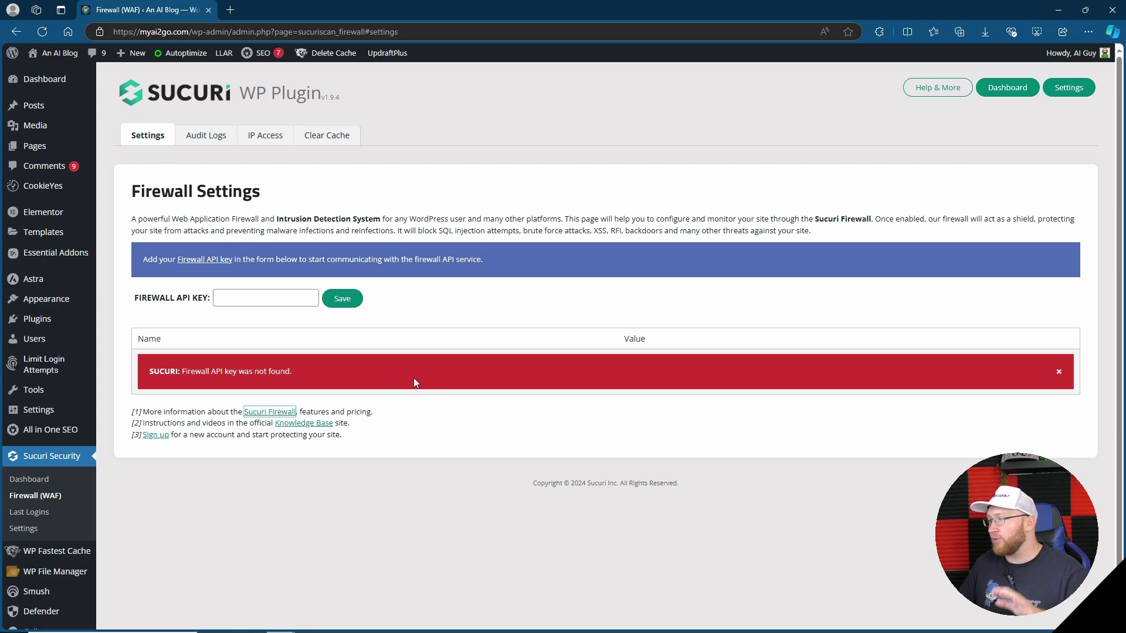
{"action": "left_click", "coordinate": [205, 135]}
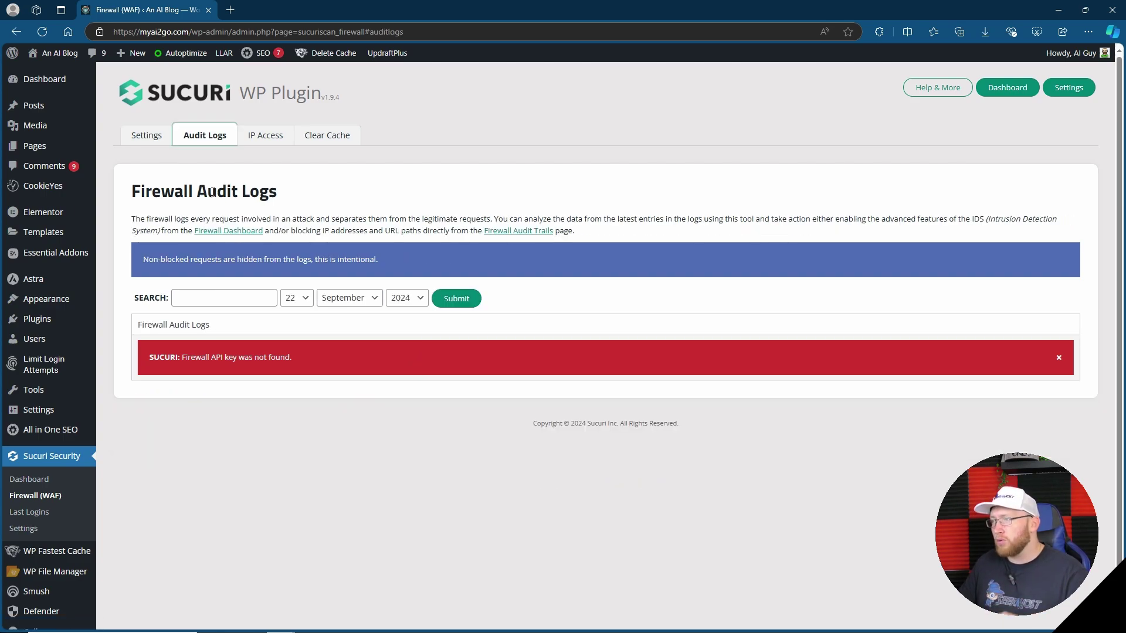
{"action": "left_click", "coordinate": [265, 135]}
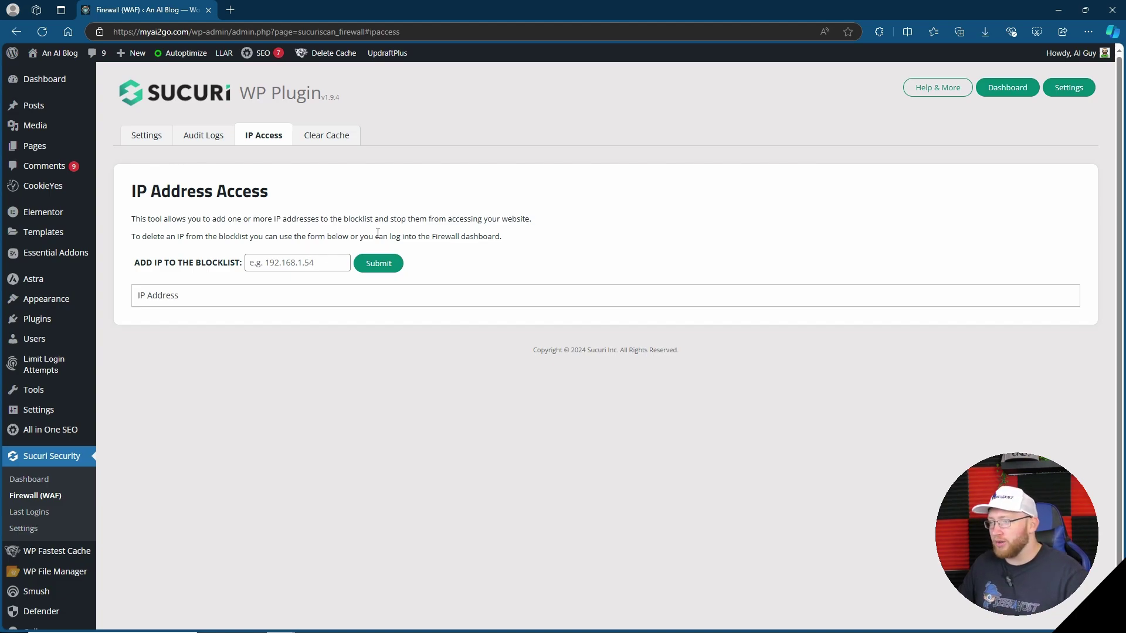
Step: Show the firewall's Clear Cache page with by-path and global cache-clearing options
{"action": "left_click", "coordinate": [327, 134]}
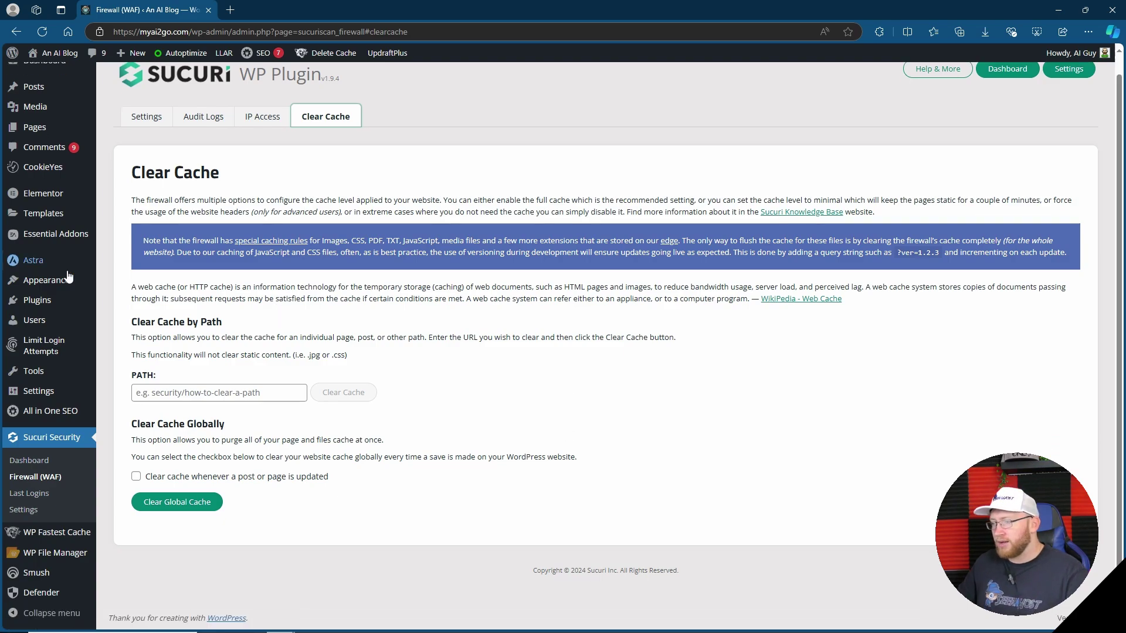
Step: Check the empty Last Logins list, then open Sucuri's General Settings
{"action": "left_click", "coordinate": [29, 495]}
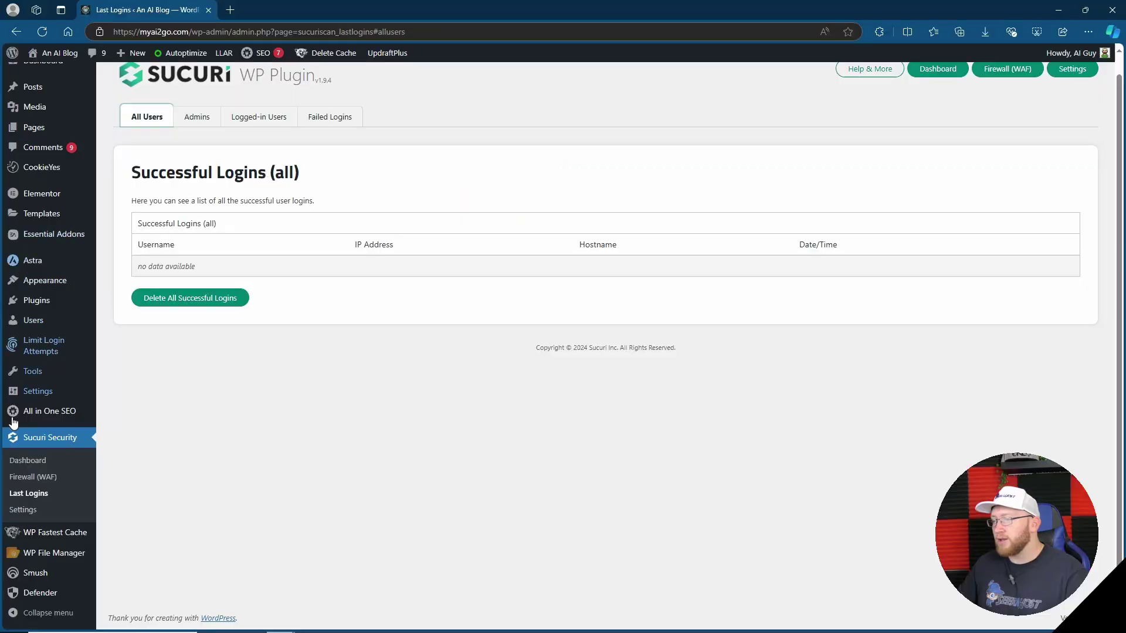
{"action": "left_click", "coordinate": [22, 509]}
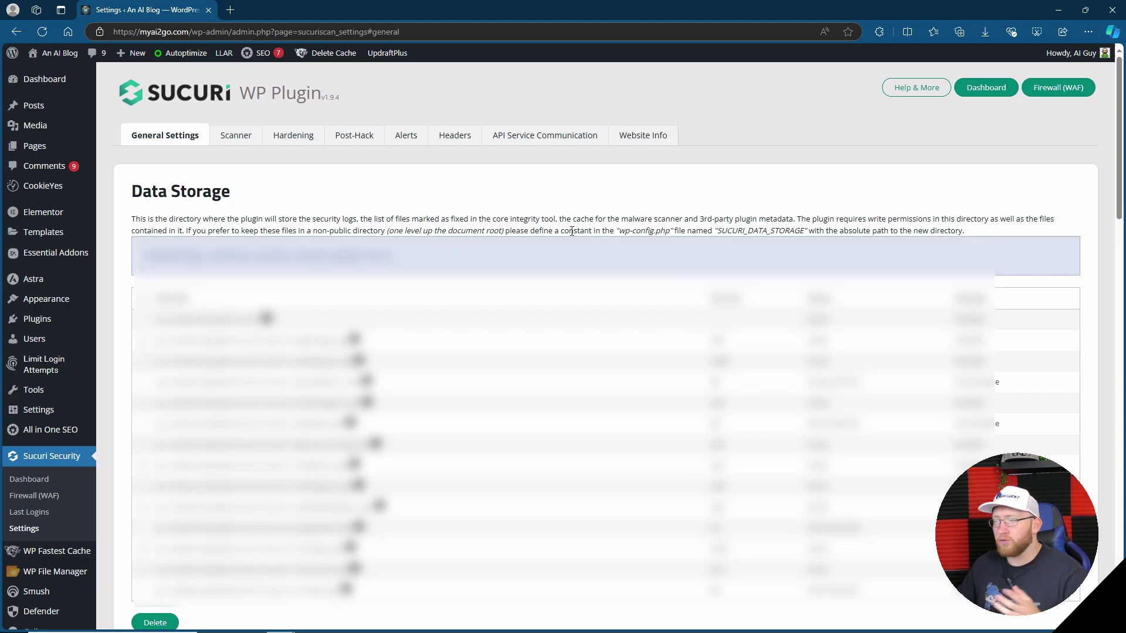
Step: Scroll through the General Settings page, starting at Data Storage
{"action": "scroll", "coordinate": [577, 230], "scroll_direction": "down", "scroll_amount": 10}
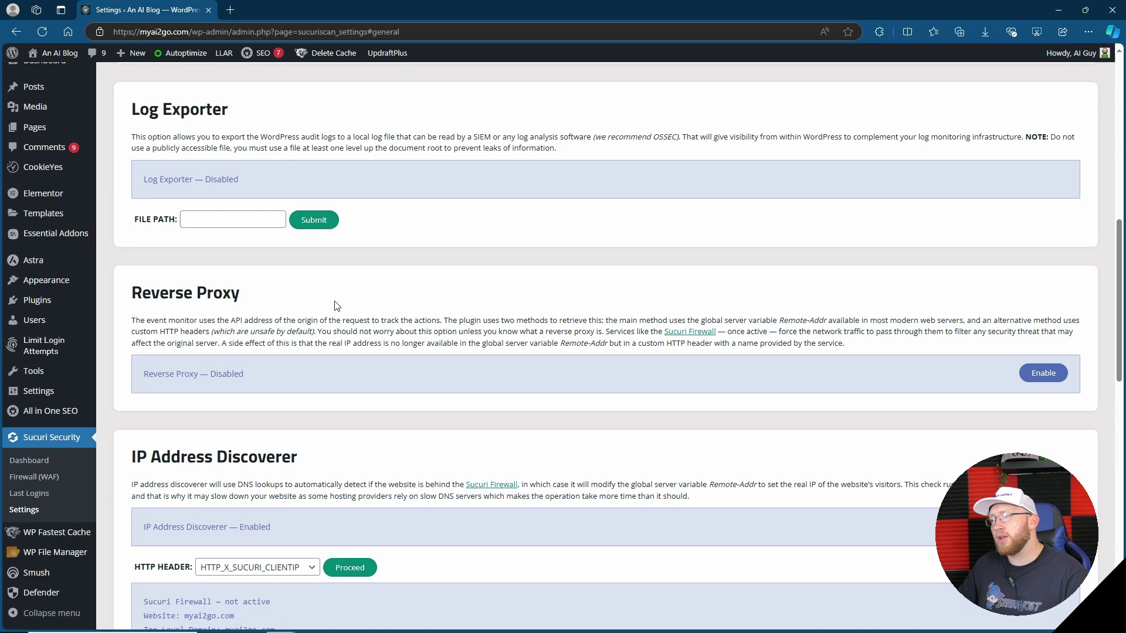
{"action": "scroll", "coordinate": [336, 374], "scroll_direction": "up", "scroll_amount": 3}
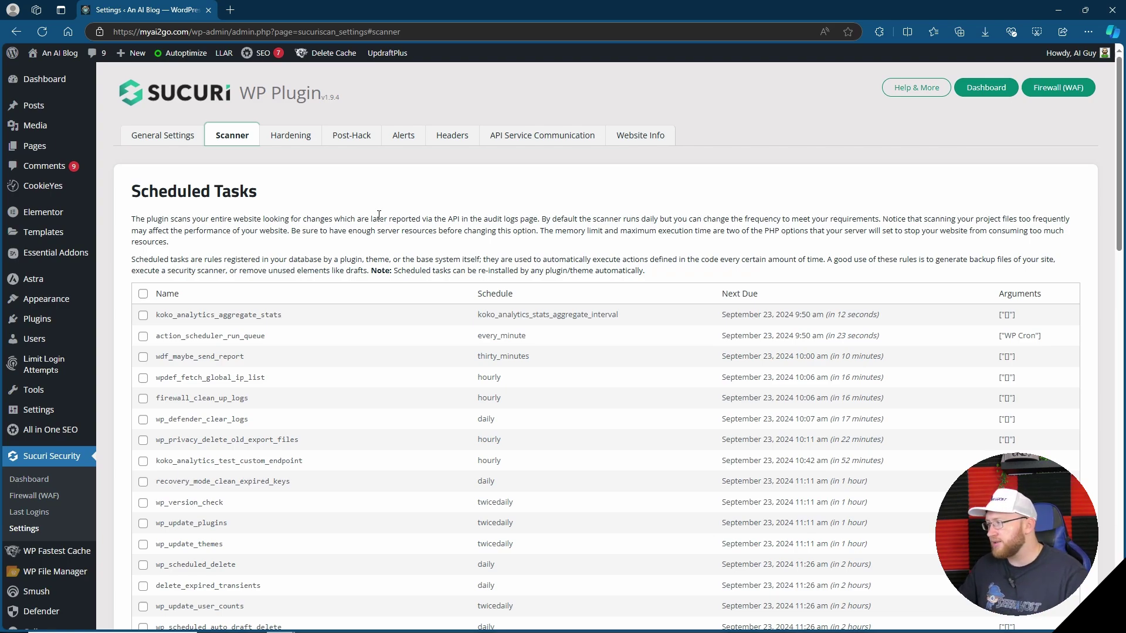
Step: Scroll down through the Scanner's Scheduled Tasks list
{"action": "scroll", "coordinate": [420, 244], "scroll_direction": "down", "scroll_amount": 7}
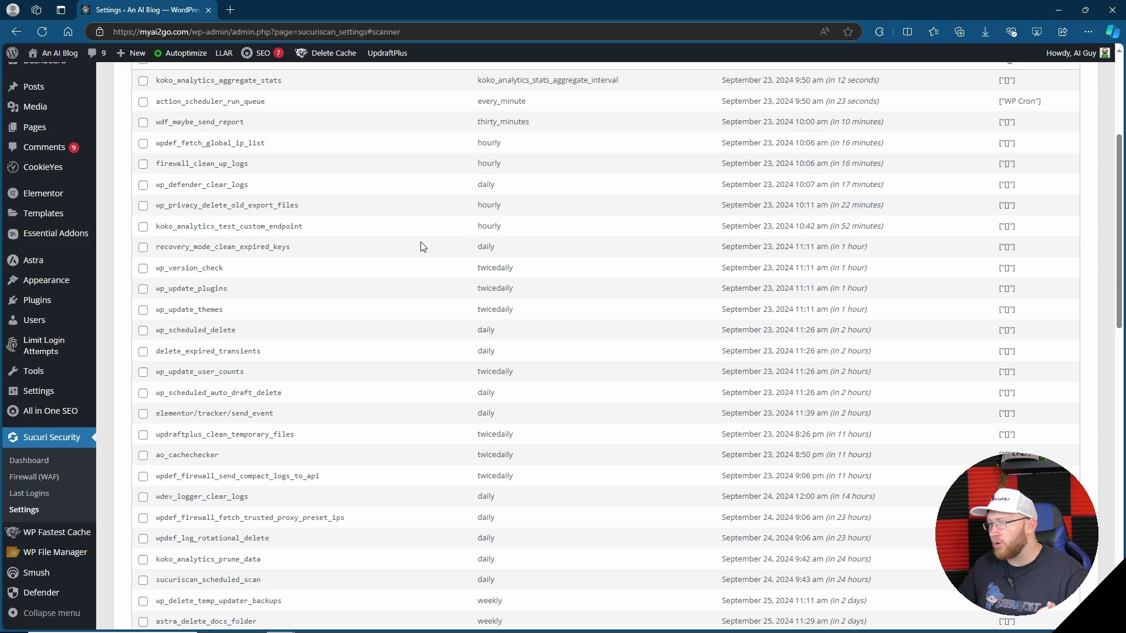
{"action": "scroll", "coordinate": [421, 246], "scroll_direction": "down", "scroll_amount": 3}
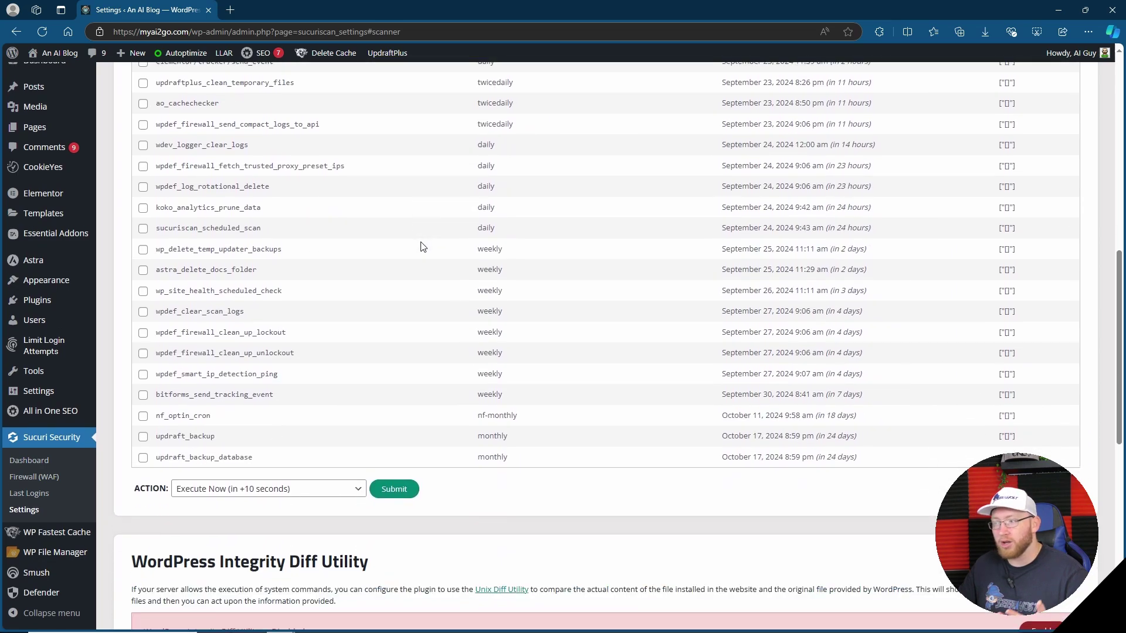
{"action": "scroll", "coordinate": [440, 392], "scroll_direction": "down", "scroll_amount": 8}
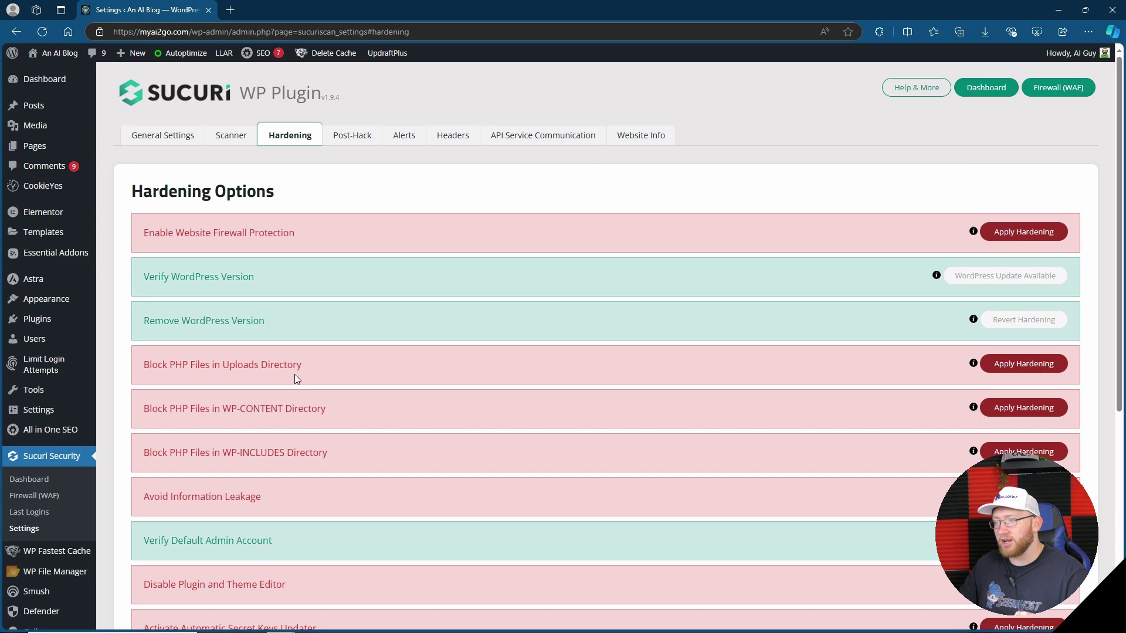
Step: Apply firewall protection hardening and block PHP files in the uploads and WP-CONTENT directories
{"action": "left_click", "coordinate": [1030, 238]}
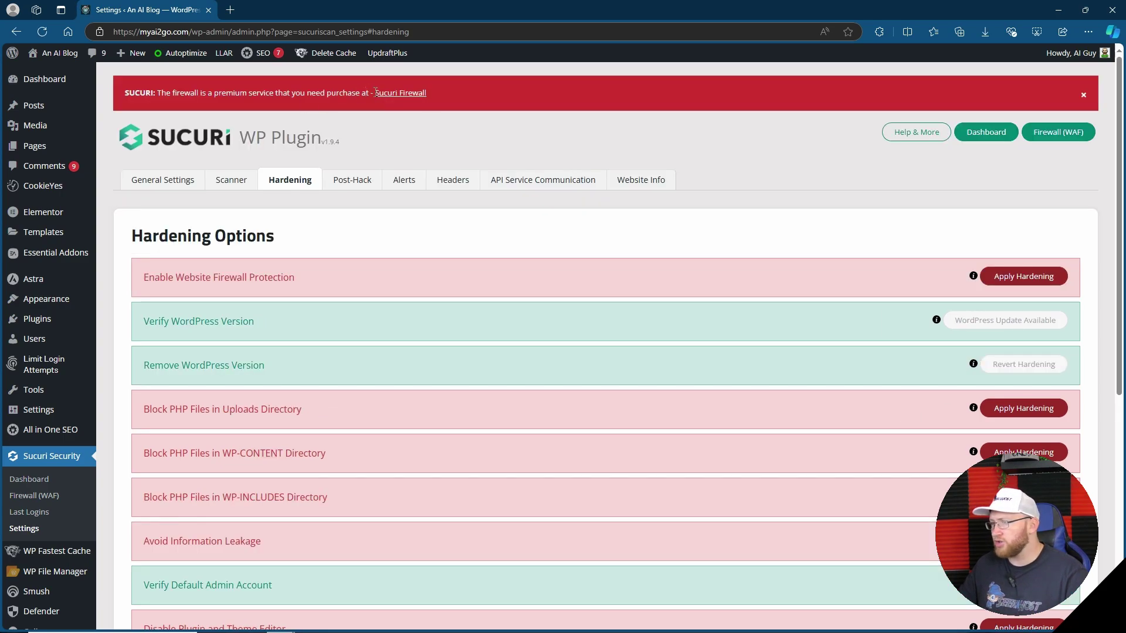
{"action": "left_click", "coordinate": [1025, 414]}
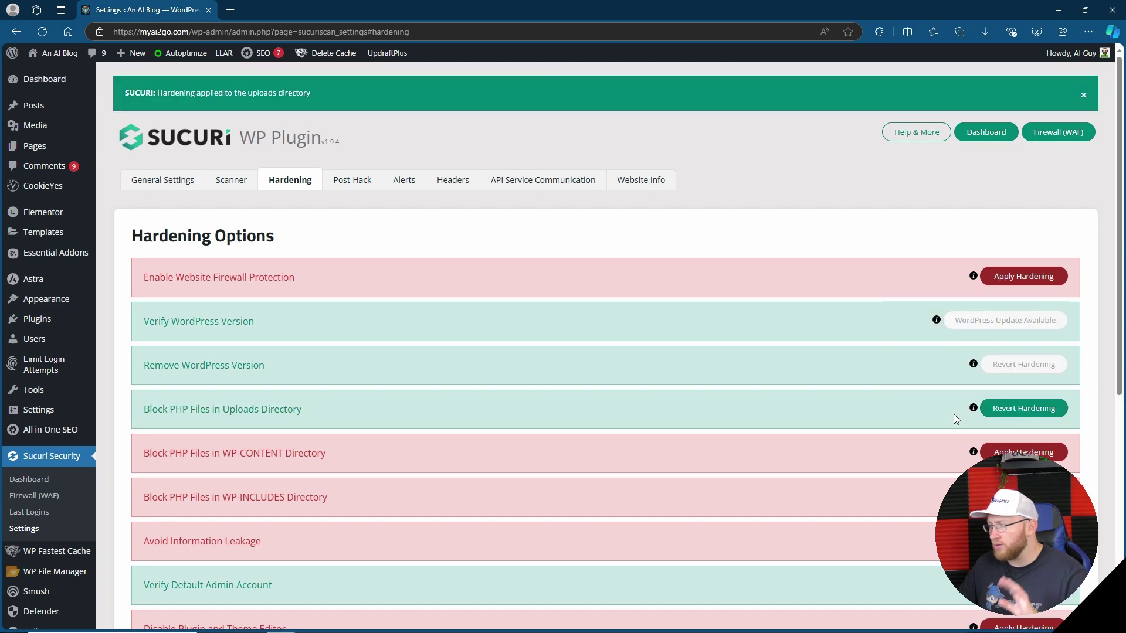
{"action": "scroll", "coordinate": [926, 390], "scroll_direction": "down", "scroll_amount": 1}
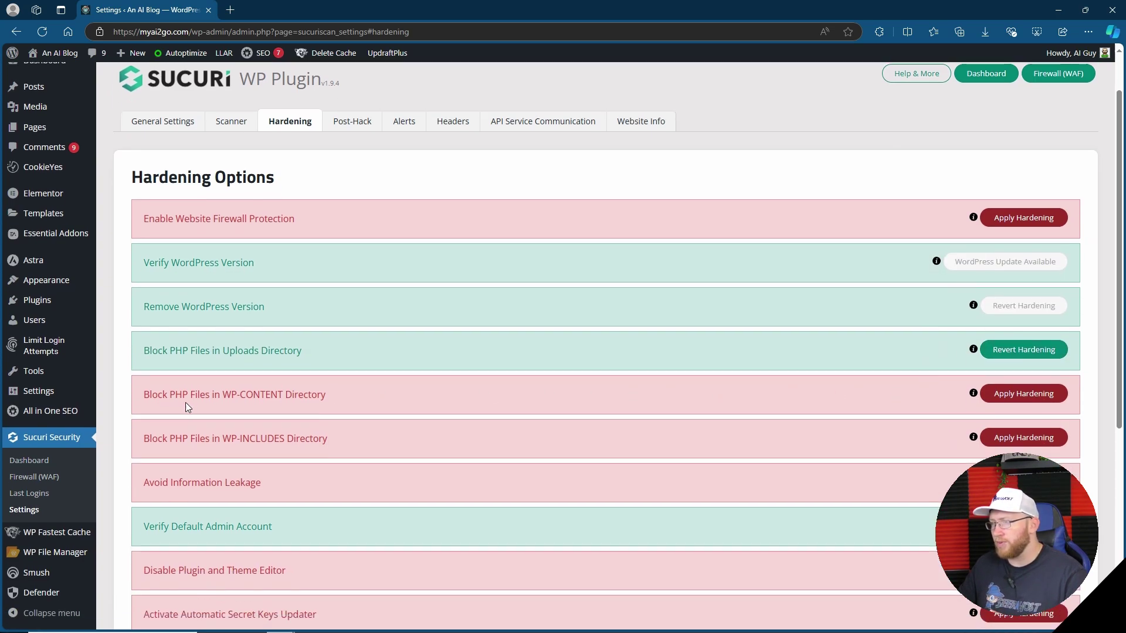
{"action": "left_click", "coordinate": [1020, 397]}
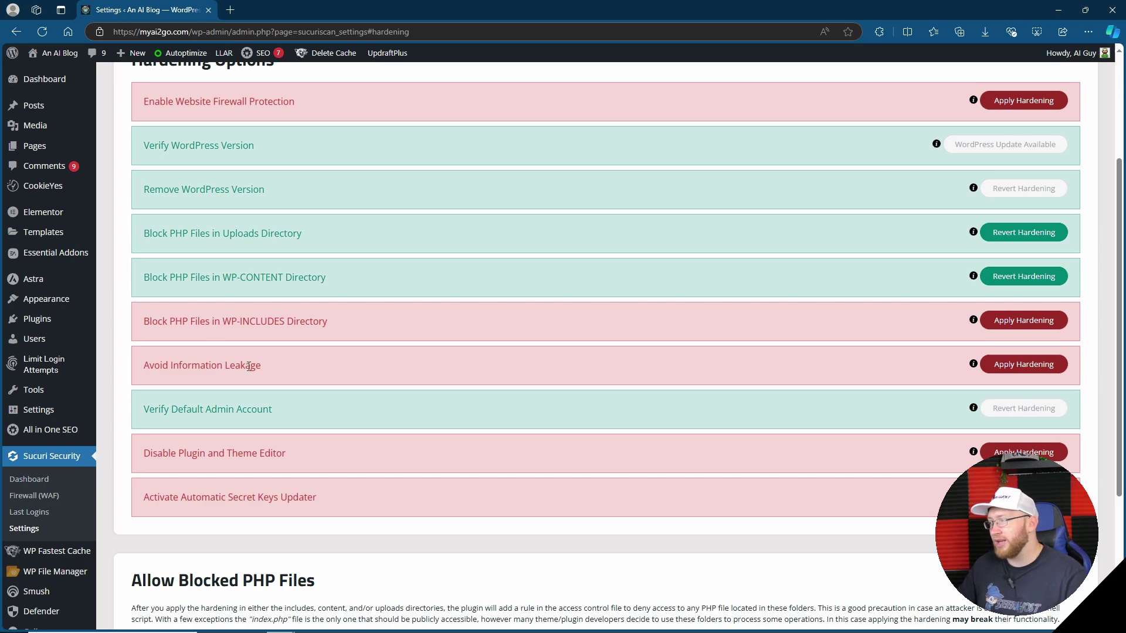
Step: Harden against information leakage and enable the automatic secret keys updater, weekly
{"action": "left_click", "coordinate": [1023, 365]}
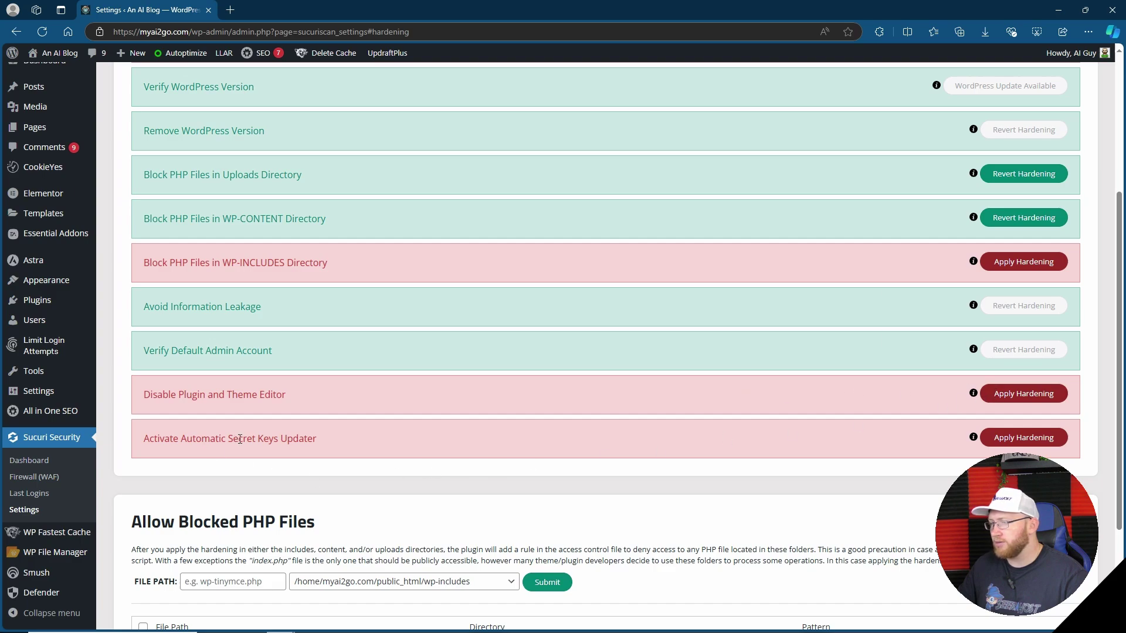
{"action": "left_click", "coordinate": [1033, 437]}
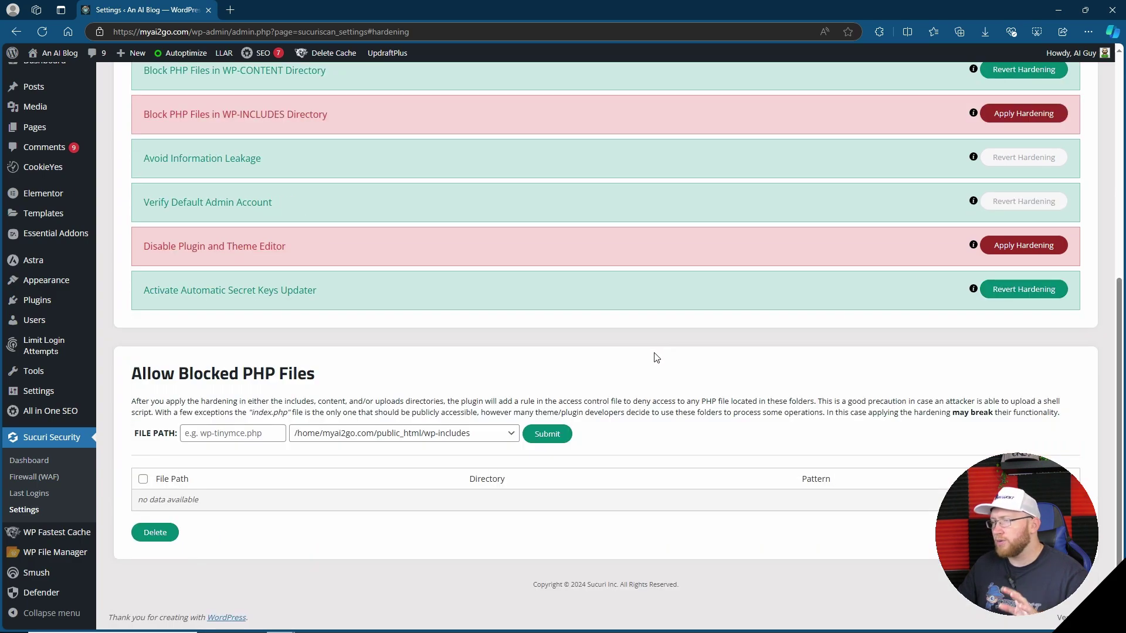
{"action": "scroll", "coordinate": [635, 361], "scroll_direction": "up", "scroll_amount": 6}
{"action": "scroll", "coordinate": [610, 347], "scroll_direction": "down", "scroll_amount": 4}
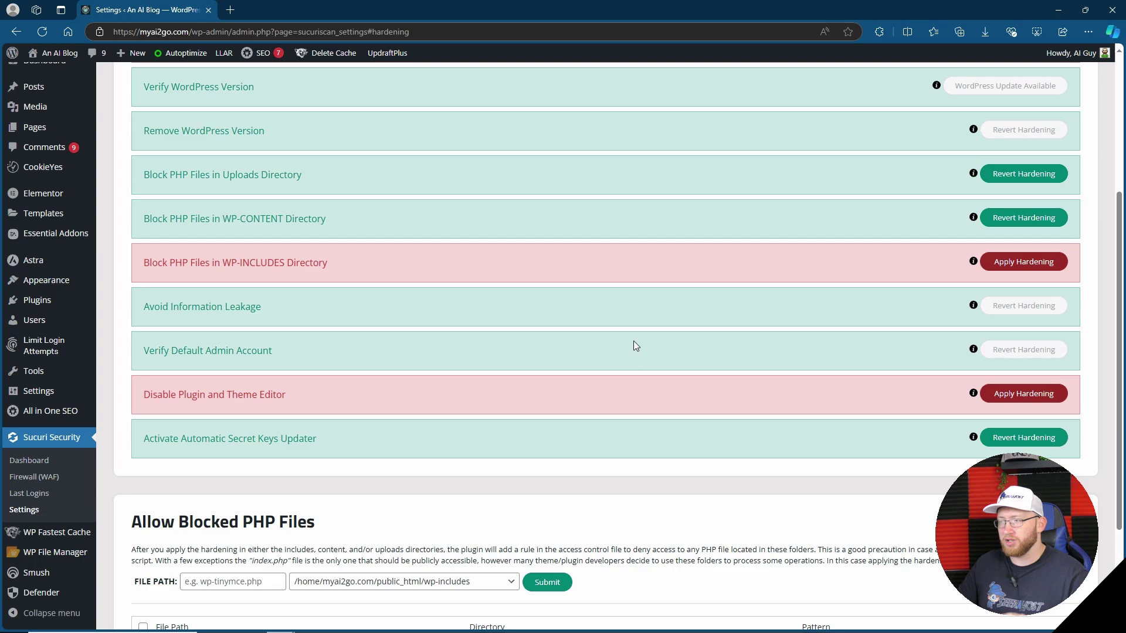
{"action": "scroll", "coordinate": [697, 402], "scroll_direction": "down", "scroll_amount": 2}
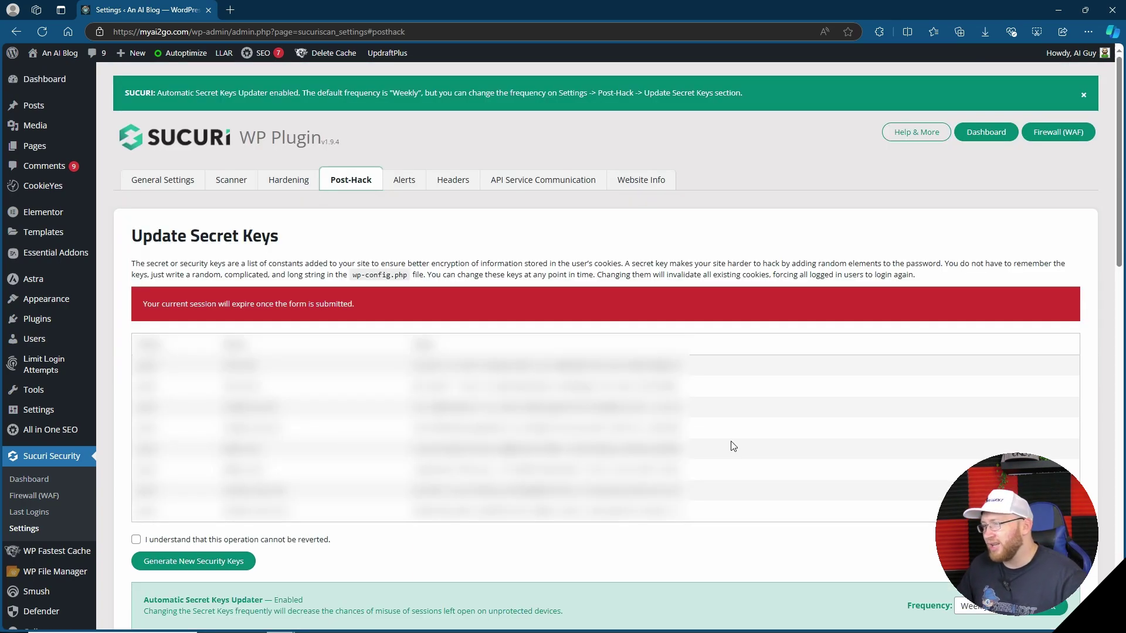
Step: Scroll down through the Post-Hack Update Secret Keys page
{"action": "scroll", "coordinate": [586, 381], "scroll_direction": "down", "scroll_amount": 12}
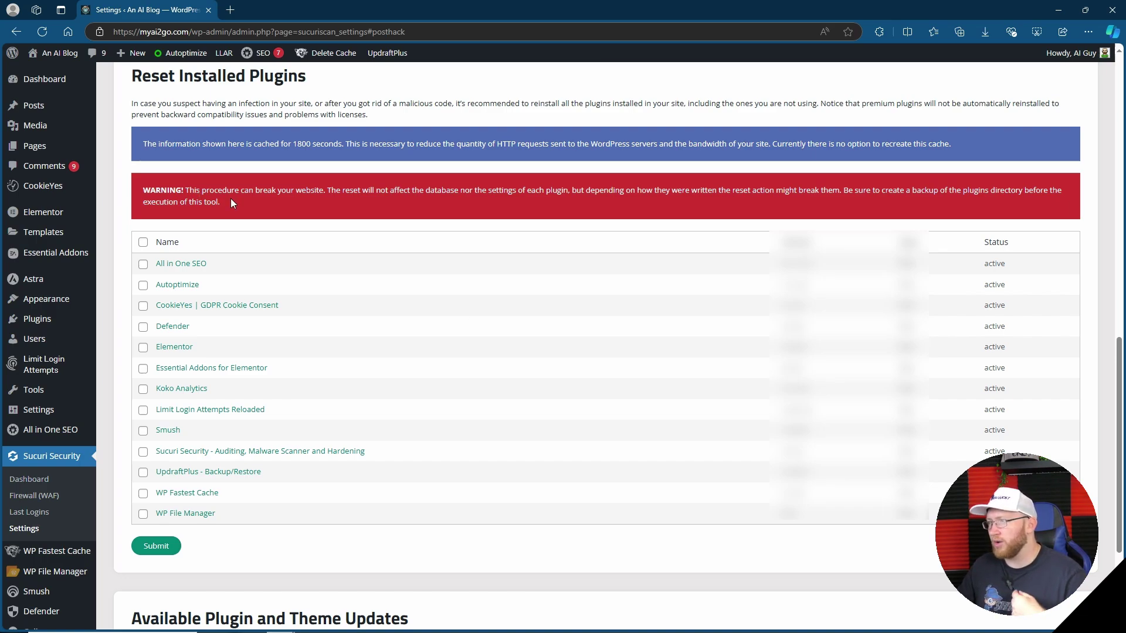
{"action": "scroll", "coordinate": [359, 218], "scroll_direction": "down", "scroll_amount": 3}
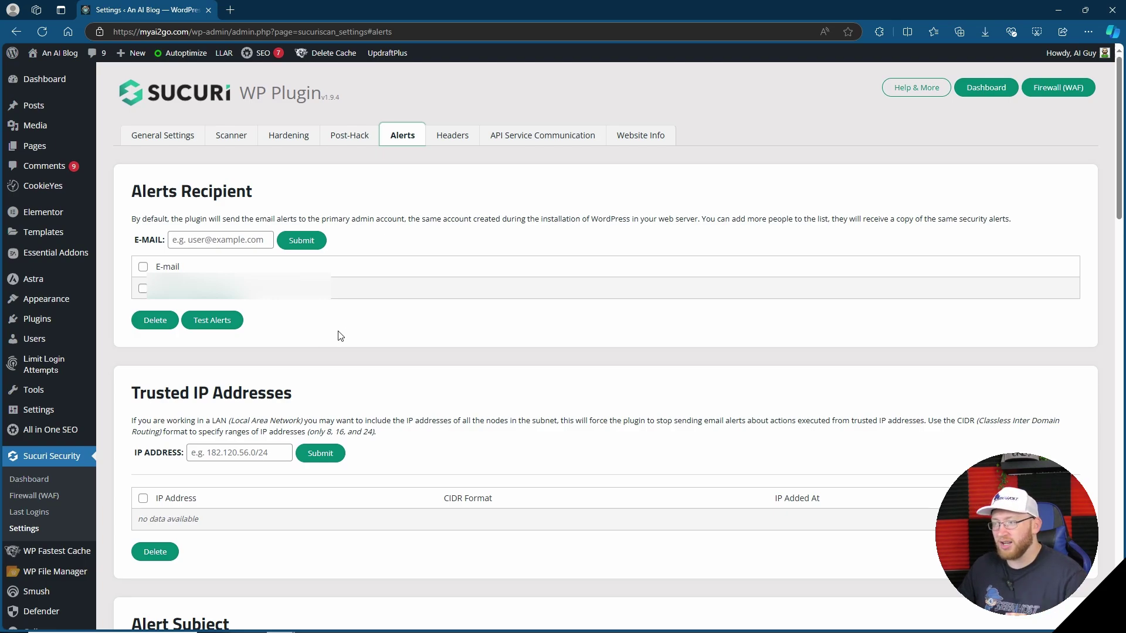
Step: Review the Alerts tab's brute-force attack threshold options without changing them
{"action": "scroll", "coordinate": [358, 344], "scroll_direction": "down", "scroll_amount": 7}
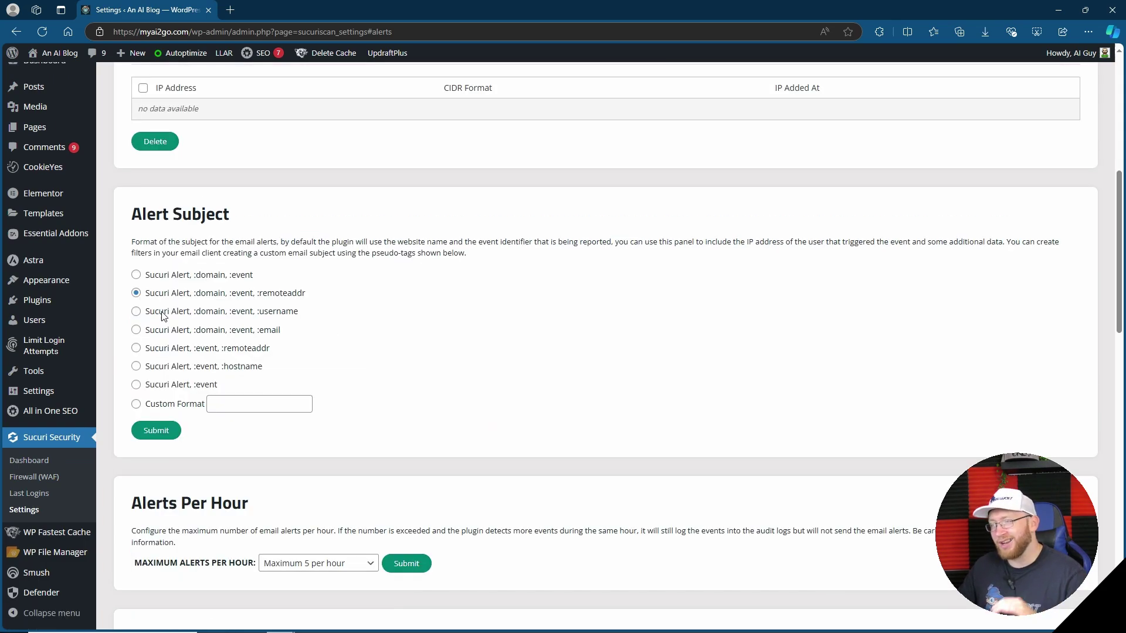
{"action": "scroll", "coordinate": [439, 282], "scroll_direction": "down", "scroll_amount": 6}
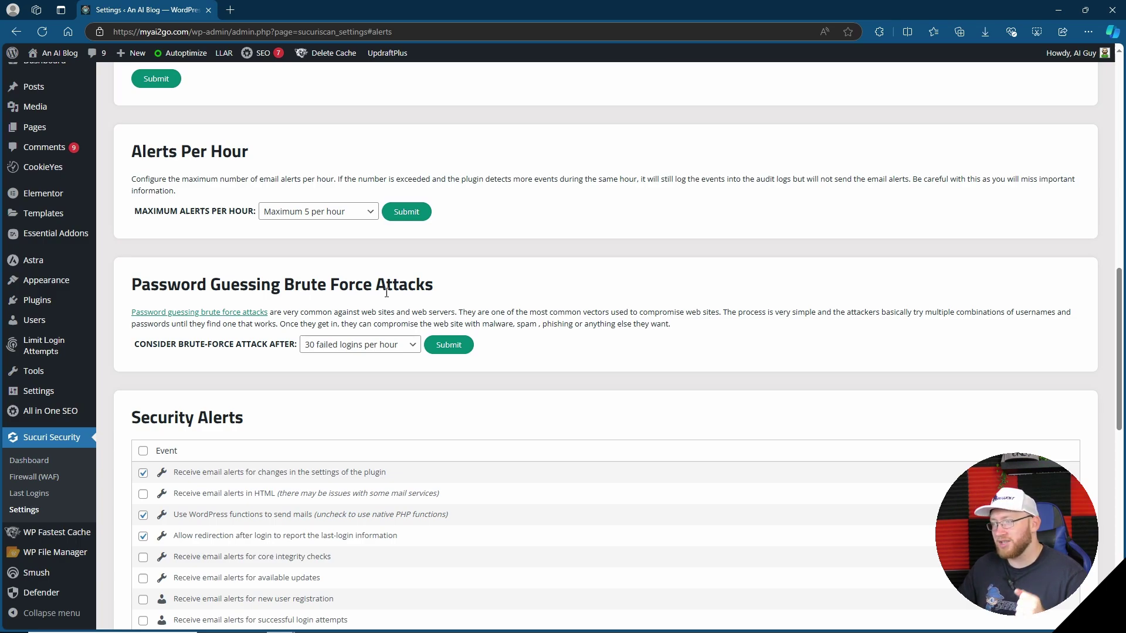
{"action": "left_click", "coordinate": [414, 346]}
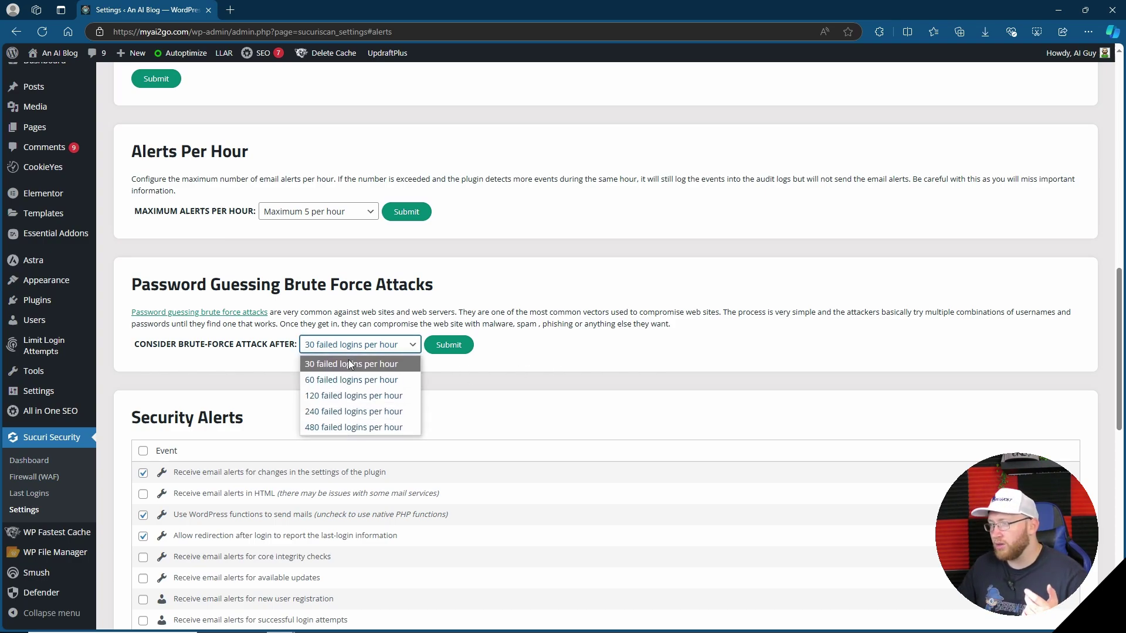
{"action": "left_click", "coordinate": [577, 362]}
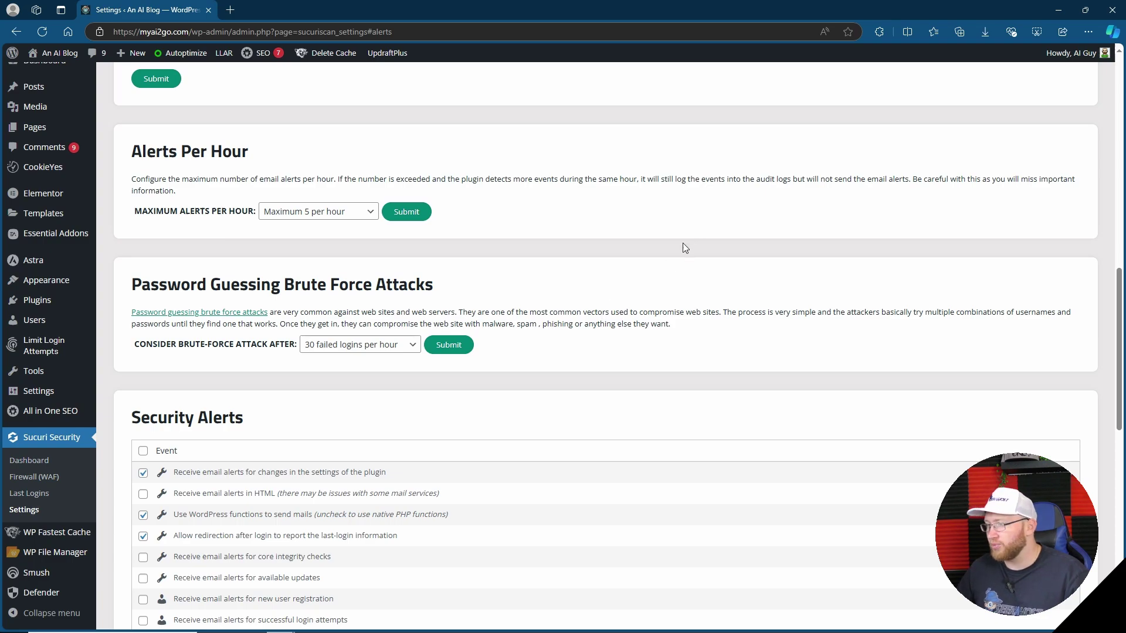
Step: View the API Service Communication settings, showing the API service disabled with no service URL
{"action": "scroll", "coordinate": [399, 321], "scroll_direction": "down", "scroll_amount": 1}
{"action": "scroll", "coordinate": [631, 253], "scroll_direction": "down", "scroll_amount": 4}
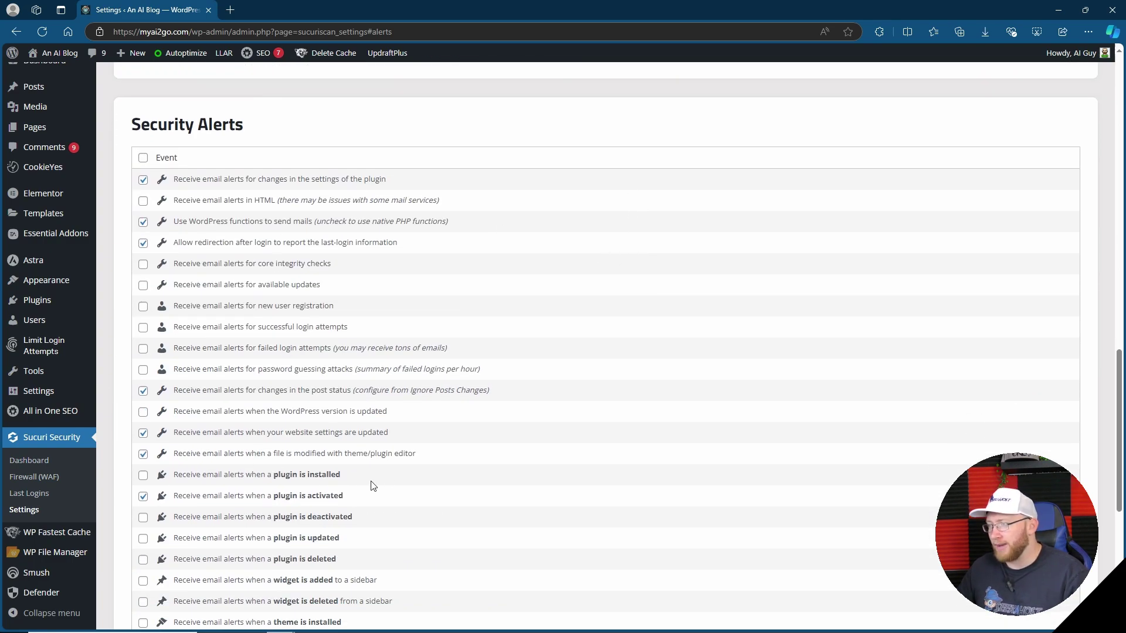
{"action": "left_click", "coordinate": [505, 143]}
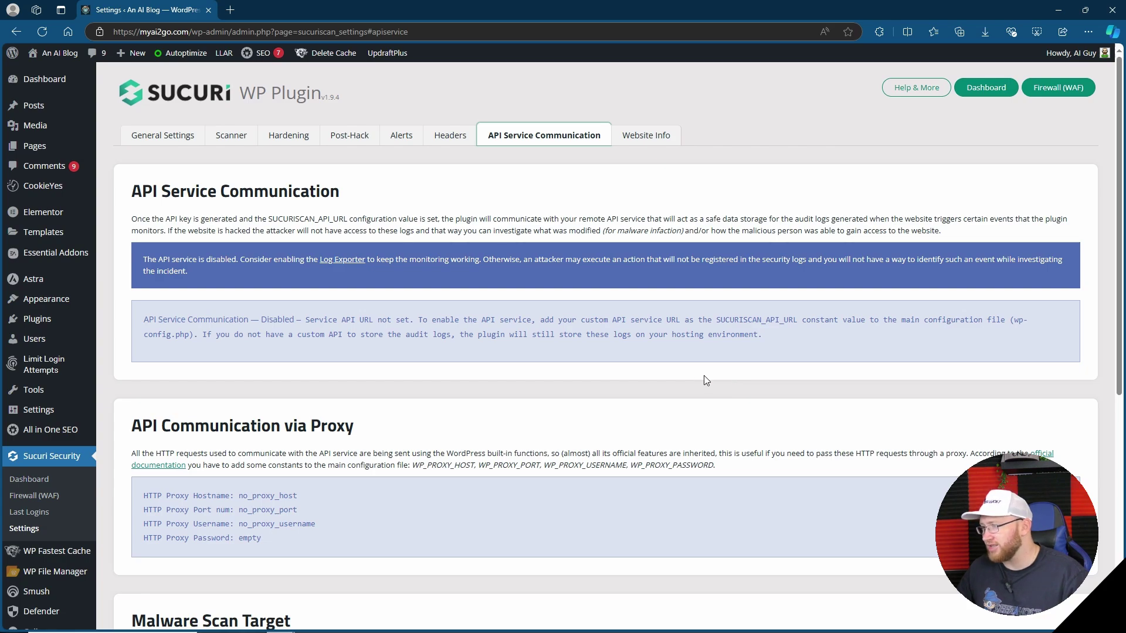
Step: Switch to the Website Info tab to view its Environment Variables table
{"action": "left_click", "coordinate": [665, 134]}
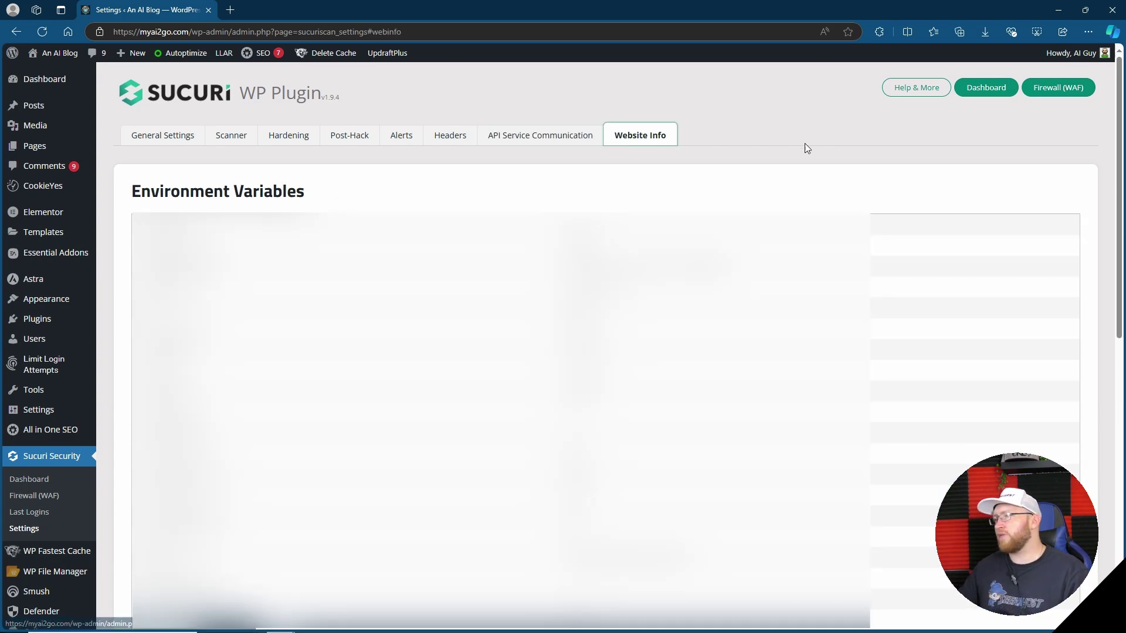